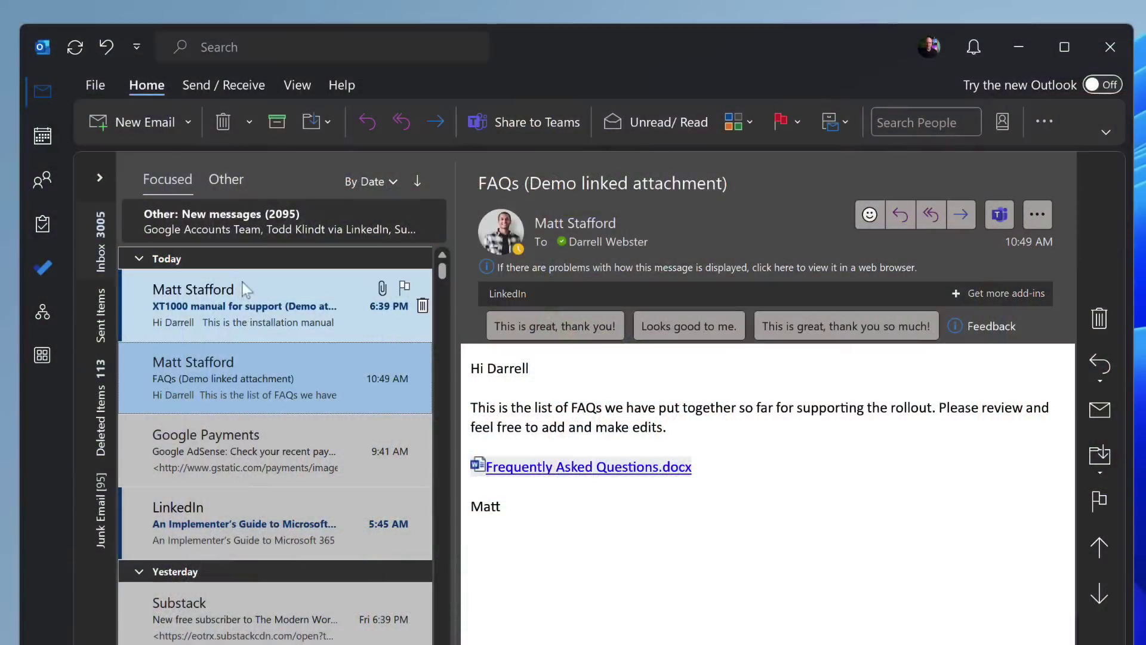
Open the XT1000 manual email and choose Save As for the Installation of XT1000.docx attachment
left_click(248, 326)
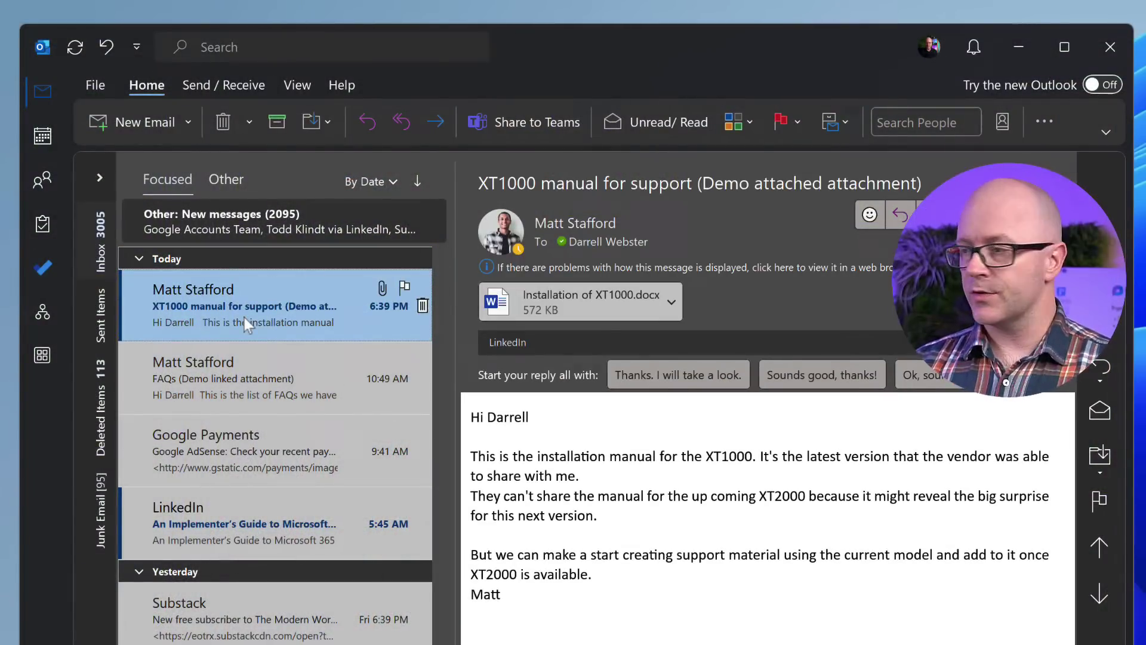
left_click(556, 305)
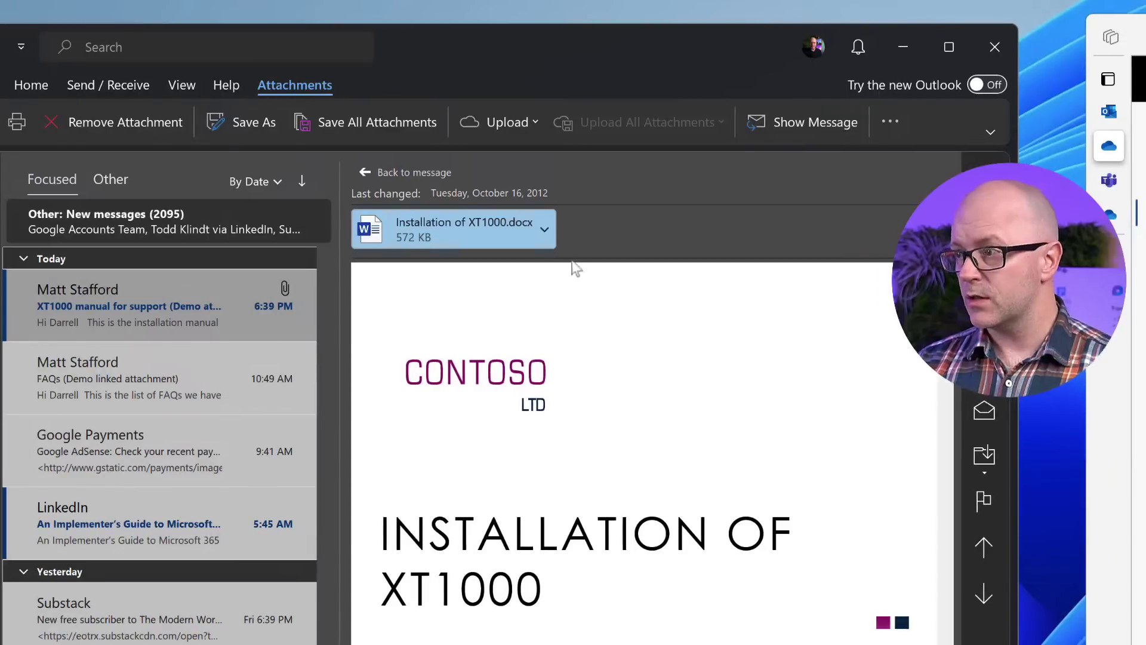
left_click(544, 230)
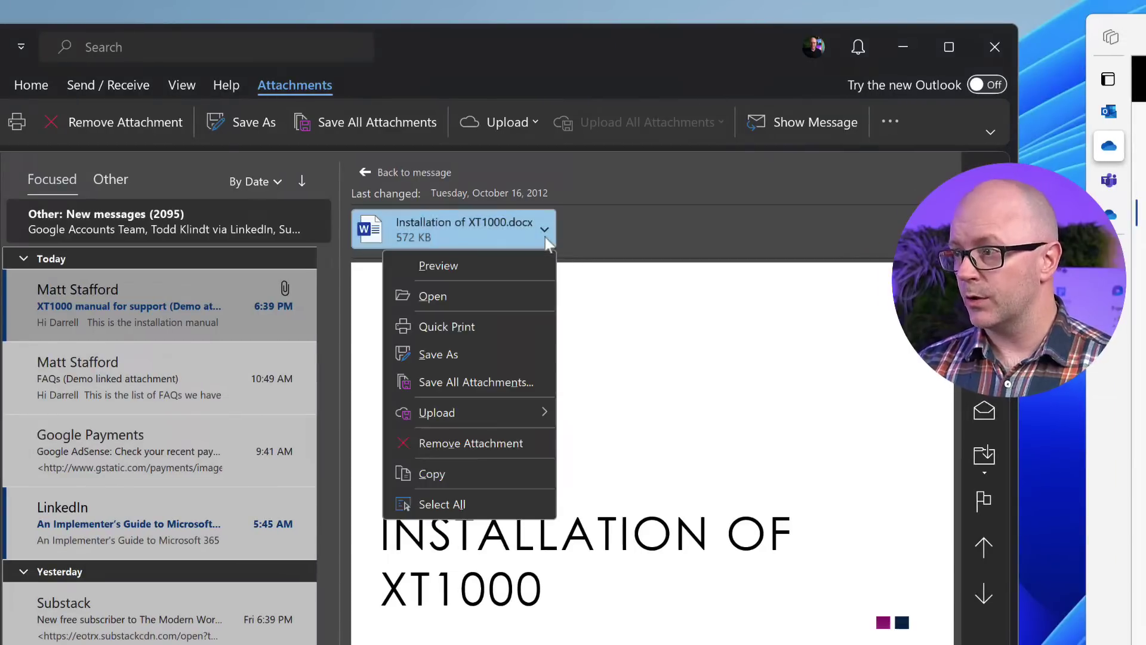
left_click(467, 363)
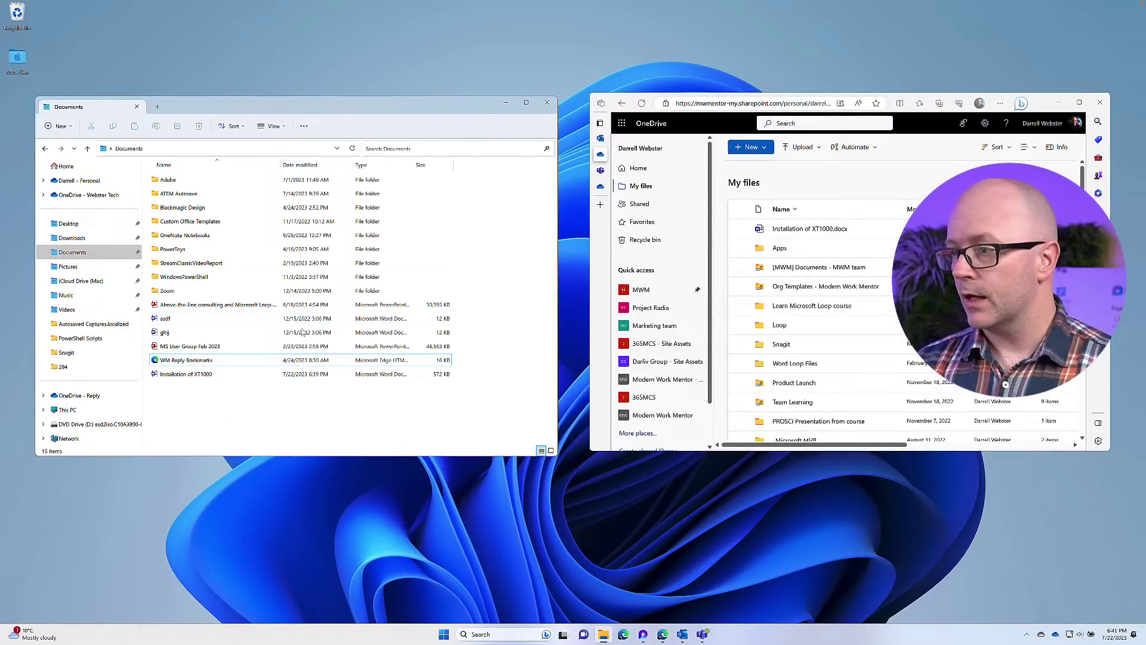
Drag Installation of XT1000.docx from Documents onto OneDrive's My files page to upload it
left_click_drag(174, 374, 834, 199)
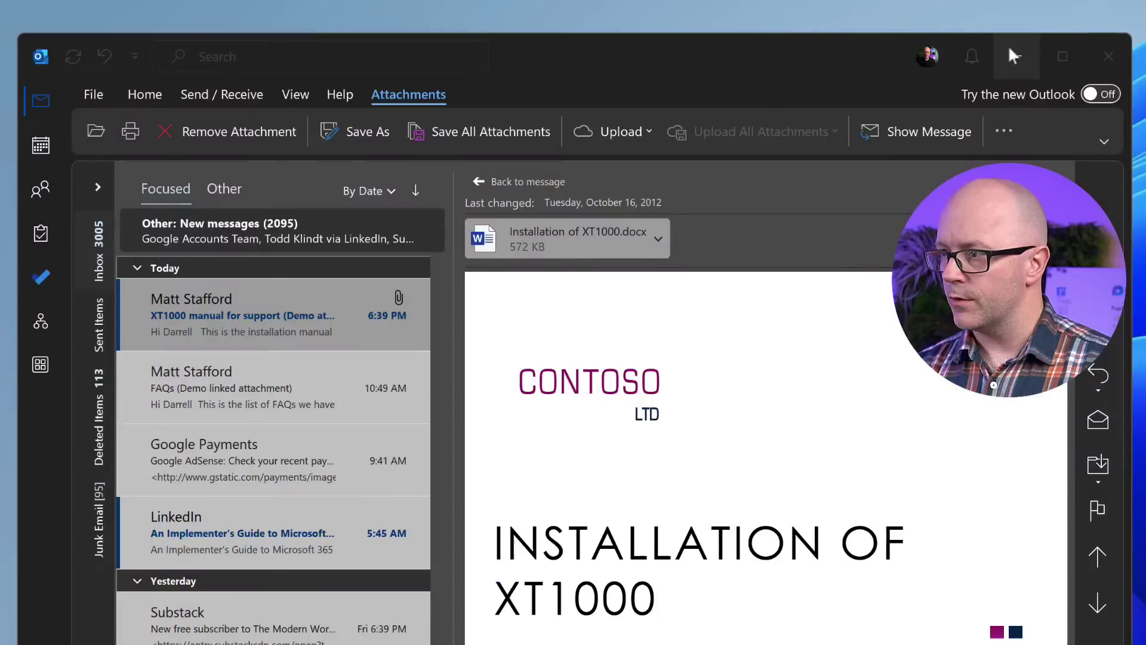
Return to the email and upload the Installation of XT1000.docx attachment to the work OneDrive
left_click(480, 182)
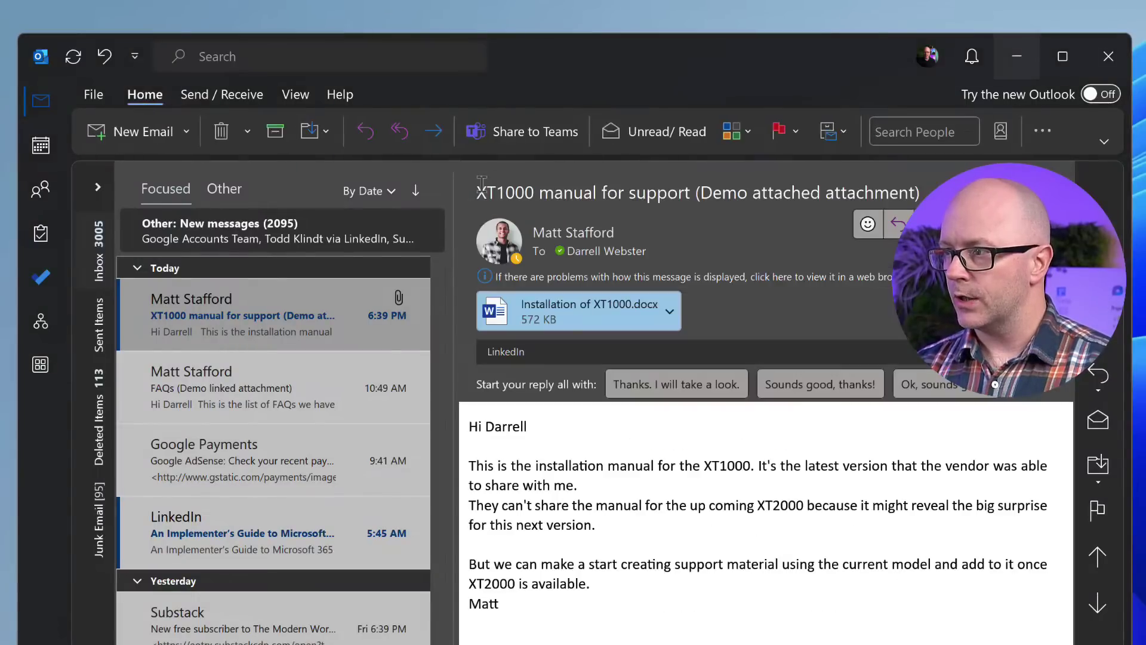
left_click(668, 311)
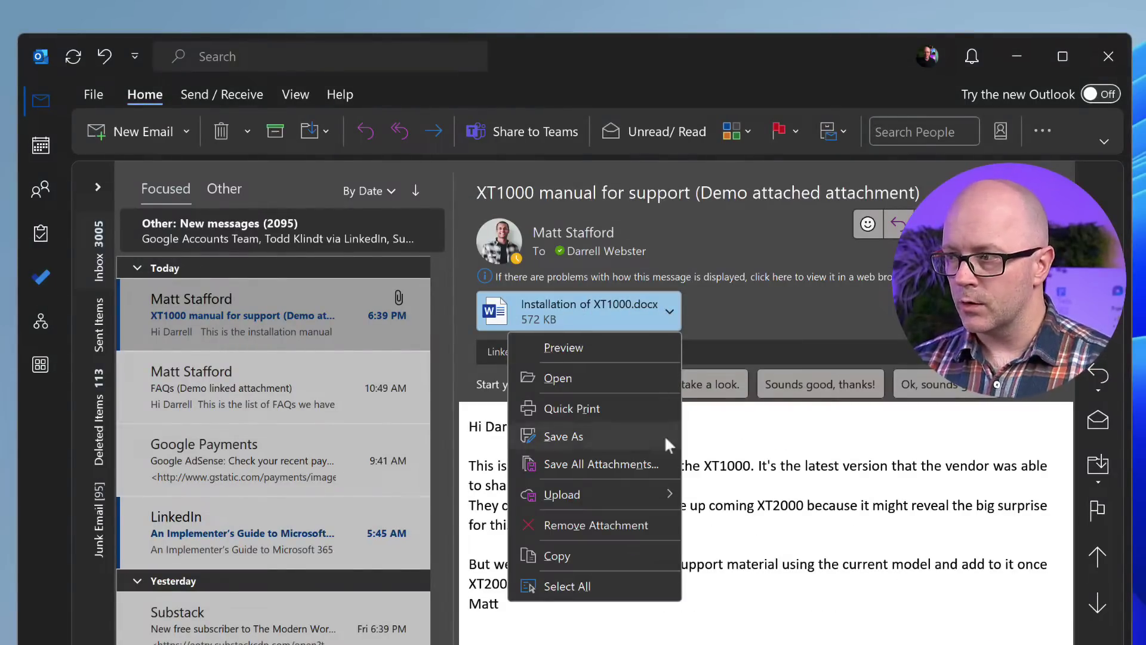
mouse_move(567, 503)
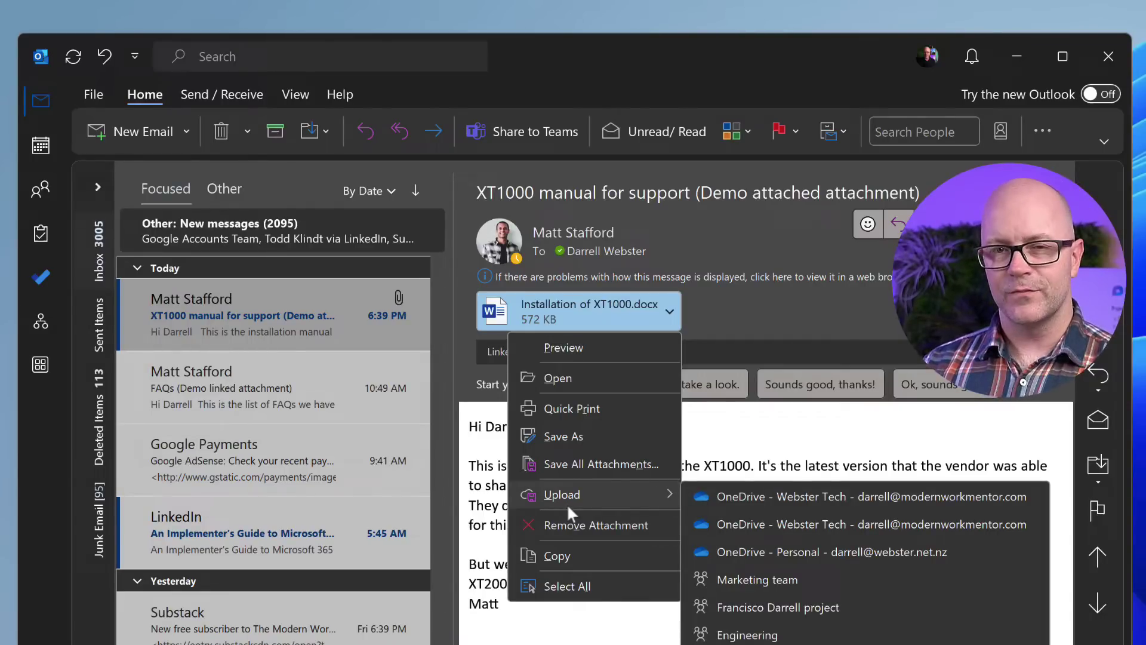
left_click(825, 504)
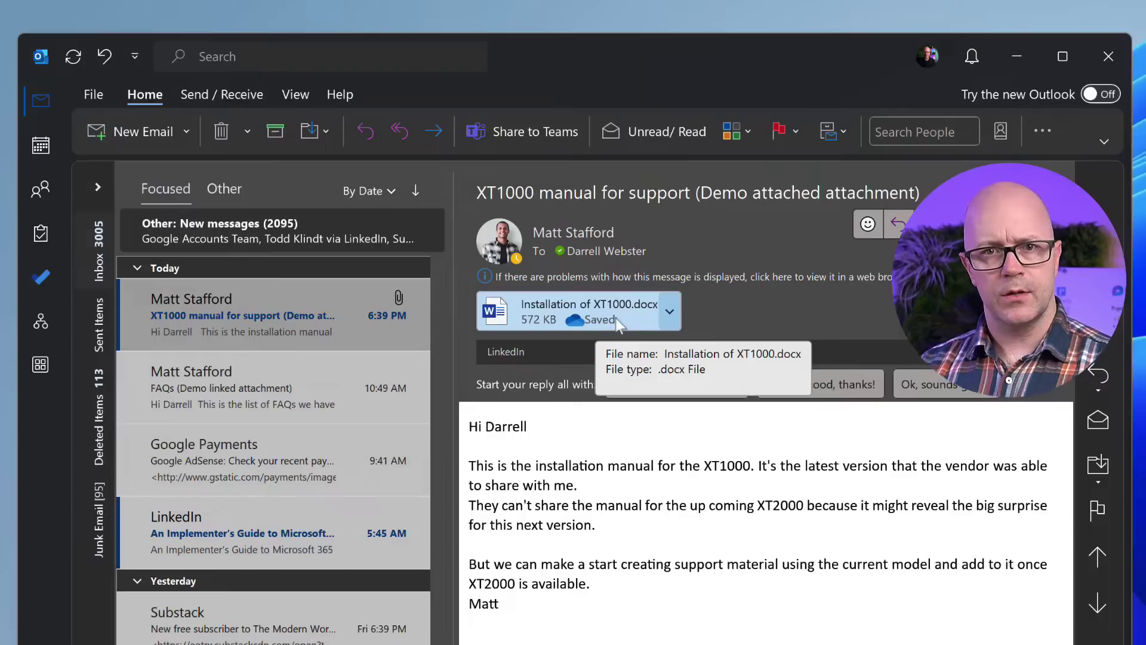
Show the uploaded attachment's location in OneDrive's Attachments 1 folder
left_click(670, 312)
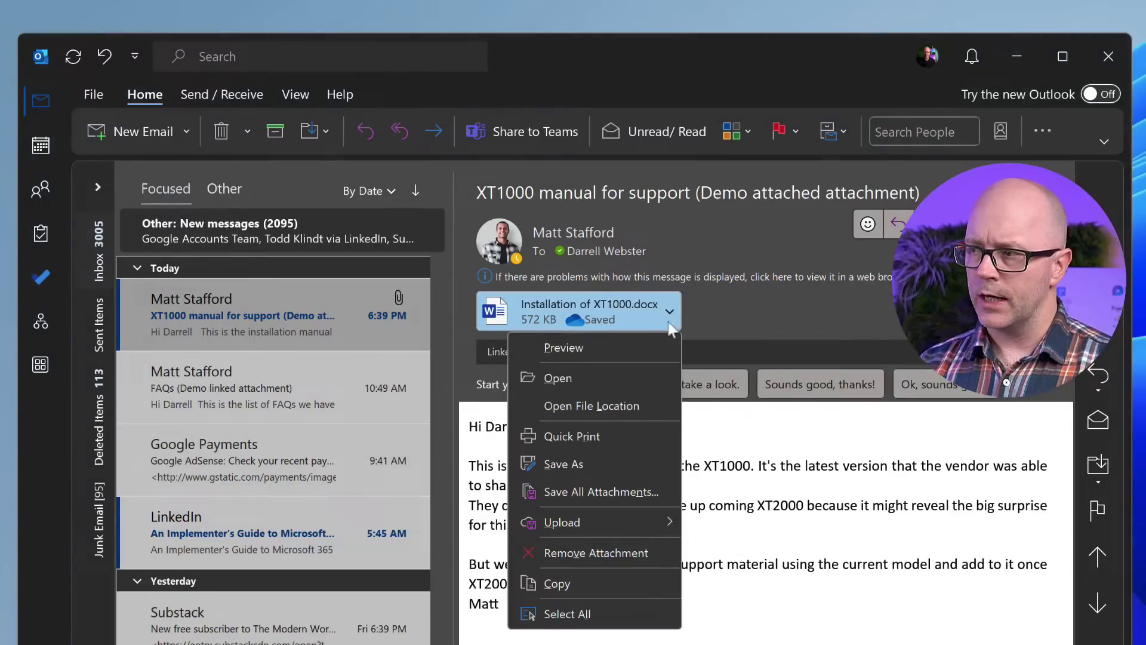
left_click(619, 399)
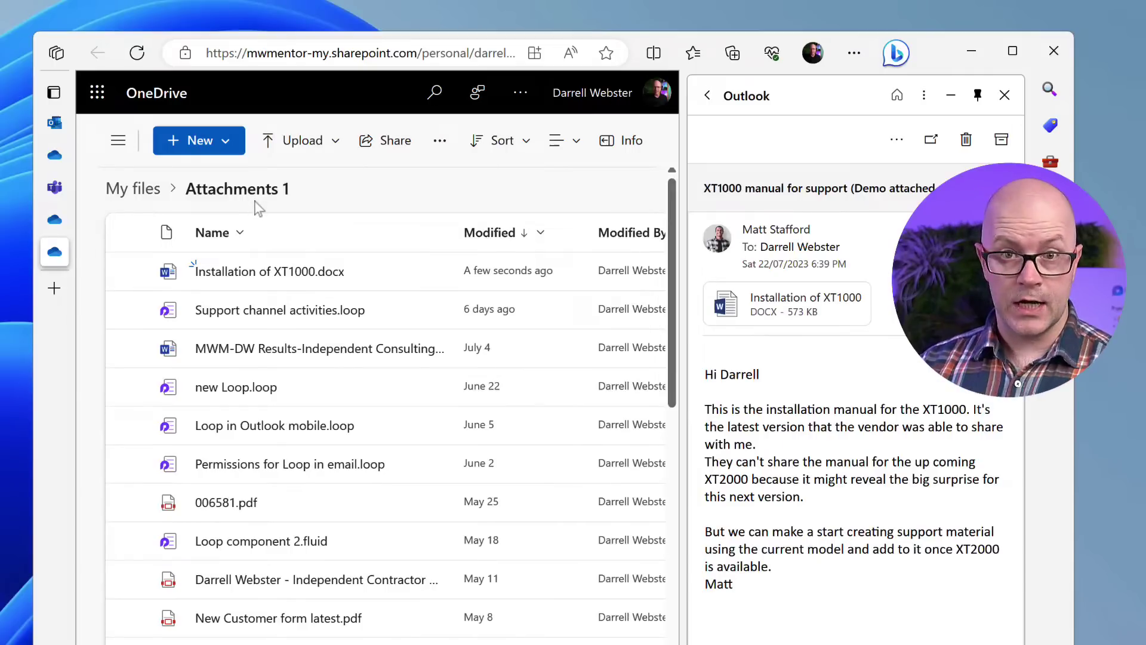
Open Installation of XT1000.docx in Word for the web, then select the FAQs email in Outlook
left_click(272, 274)
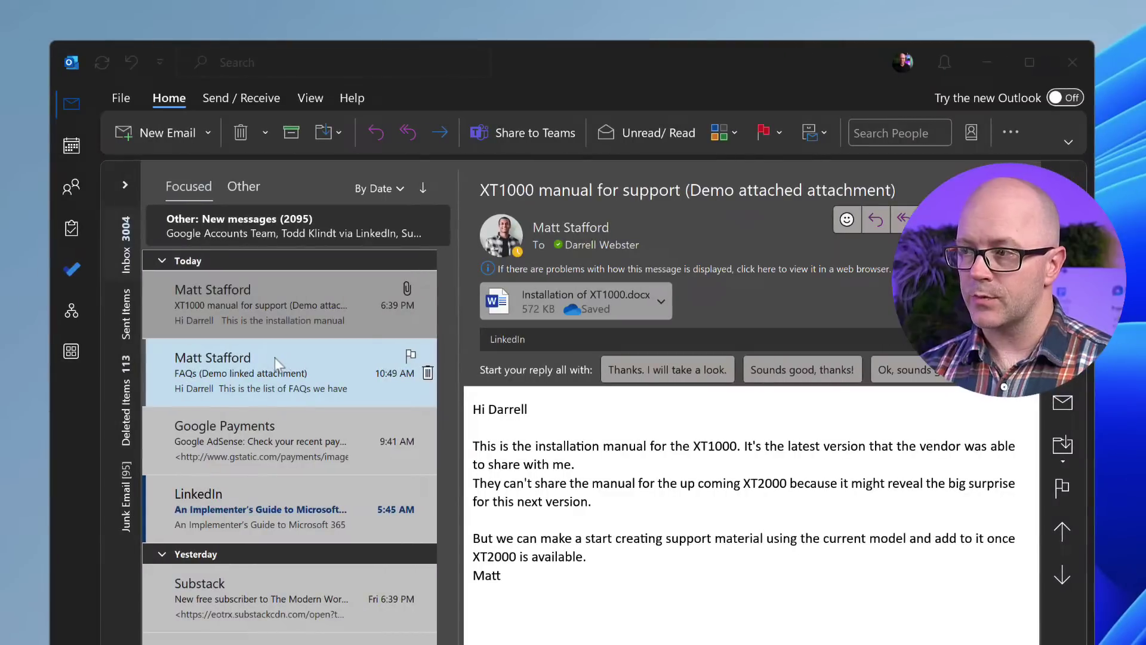
left_click(275, 357)
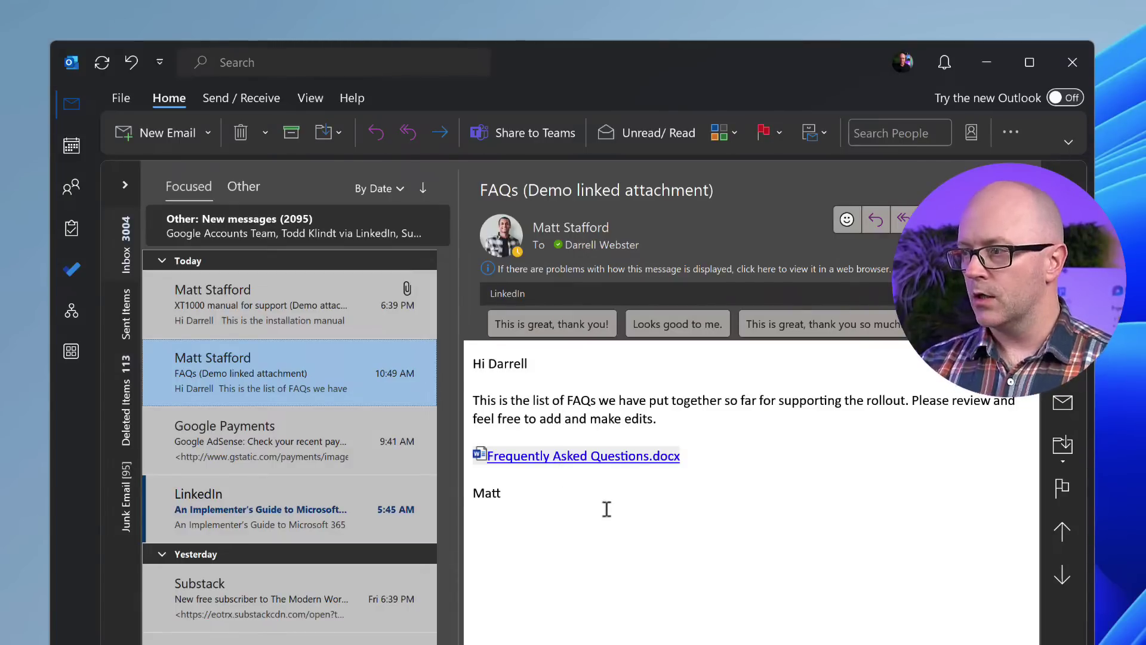
Open the Frequently Asked Questions.docx link from the FAQs email body
left_click(591, 458)
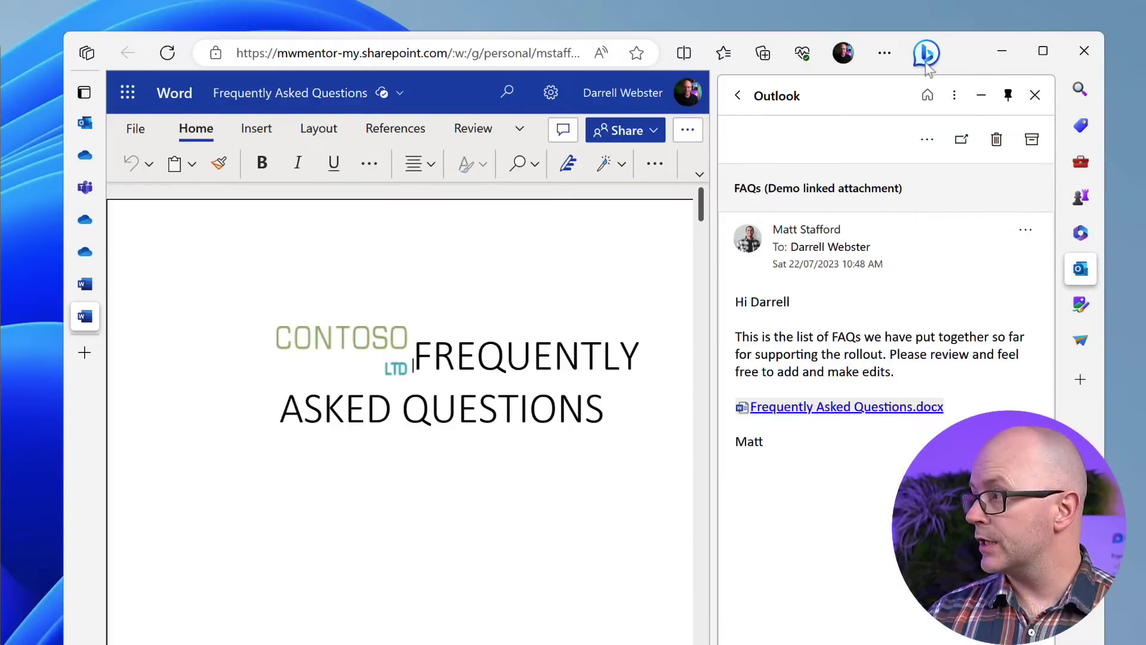
Check the signed-in Edge profile and scroll through the Frequently Asked Questions document
left_click(842, 54)
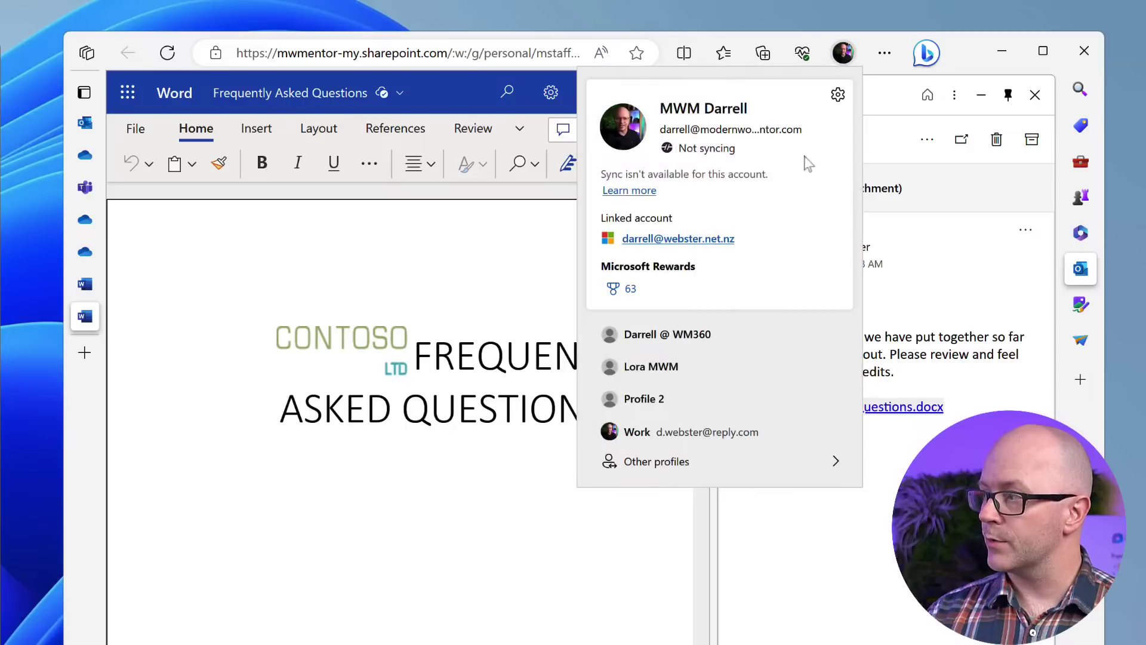
left_click(962, 52)
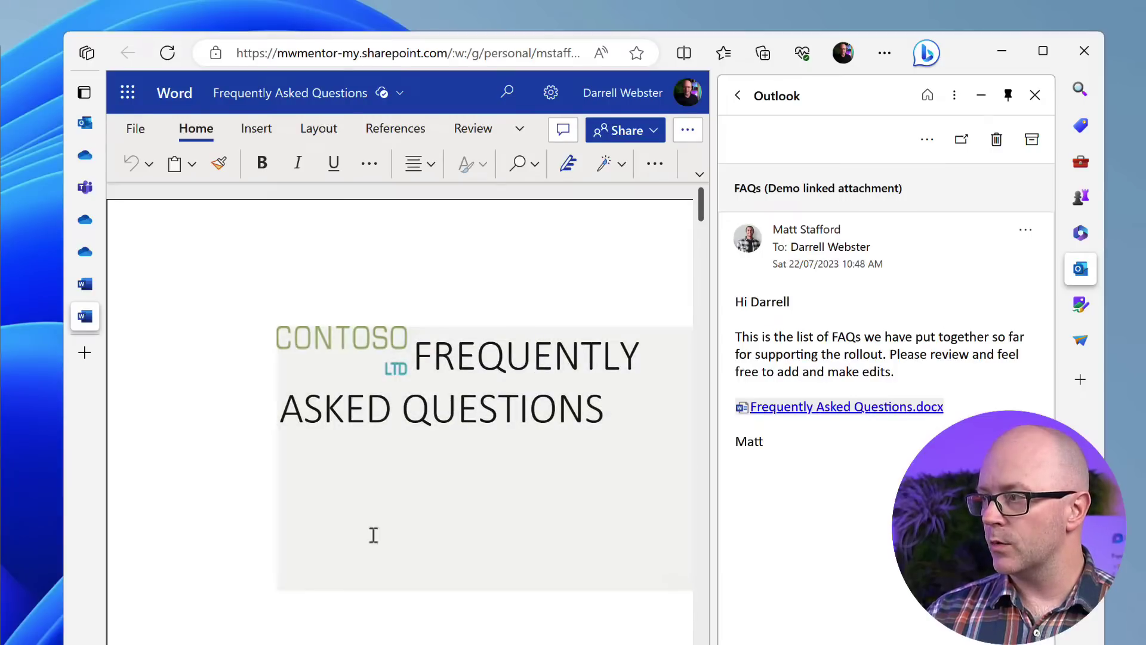
scroll(445, 527, "down", 5)
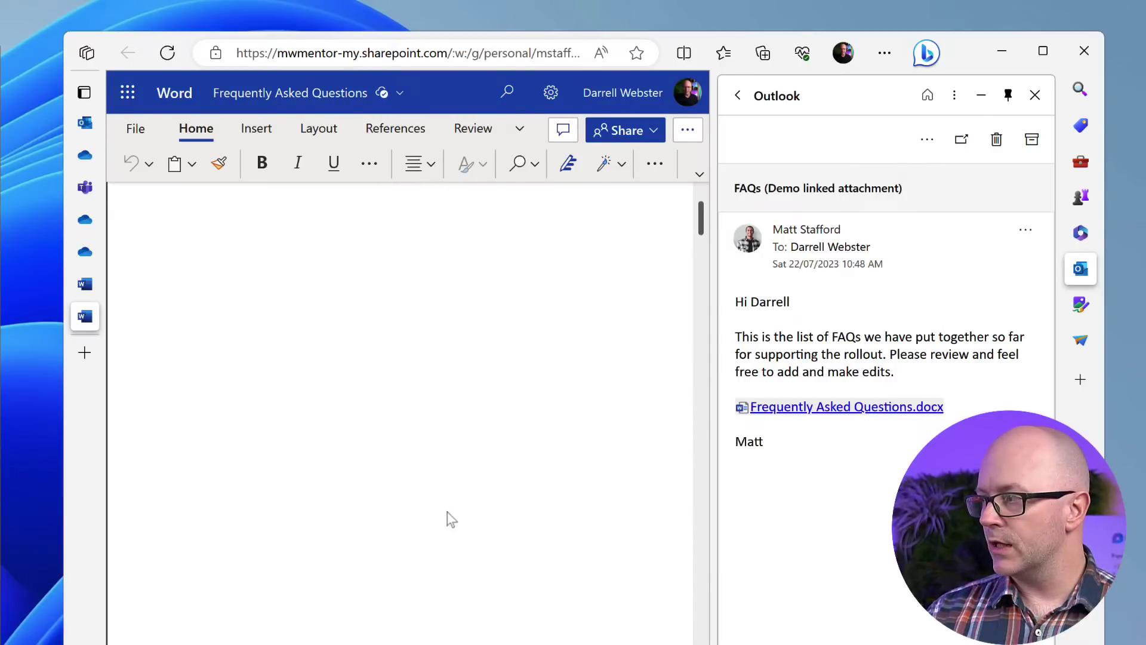
scroll(452, 519, "down", 2)
scroll(448, 513, "up", 5)
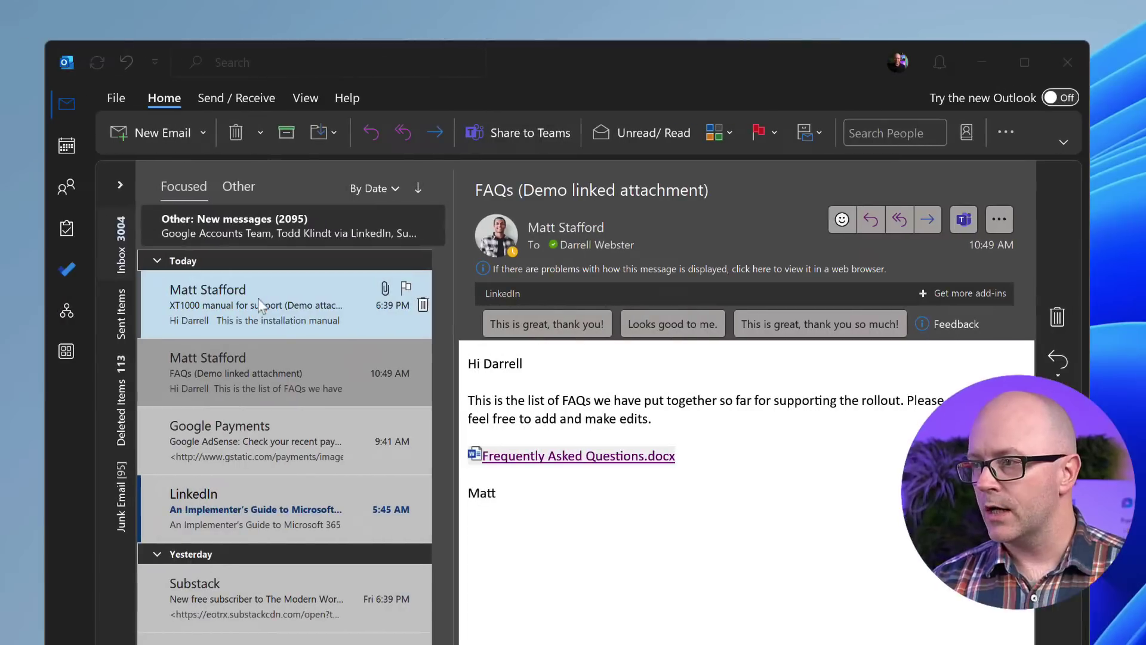
Select the XT1000 manual email and show its Teams sharing options
left_click(263, 307)
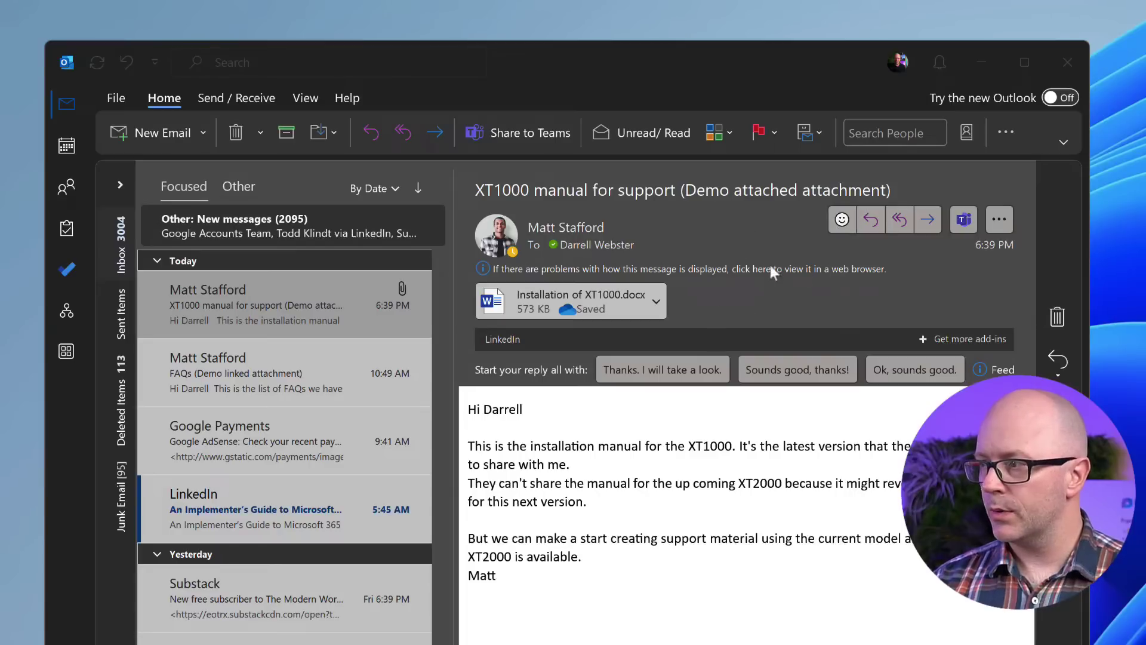
left_click(970, 229)
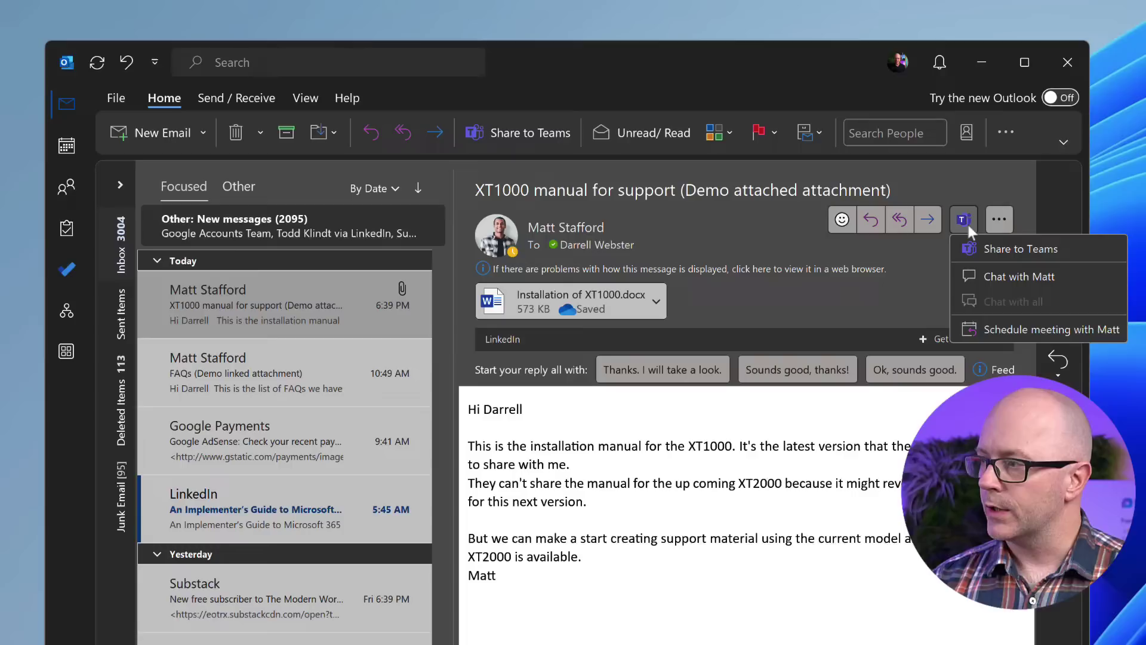
Share the email to Teams, choosing Project Radia > General as the destination channel
left_click(1006, 247)
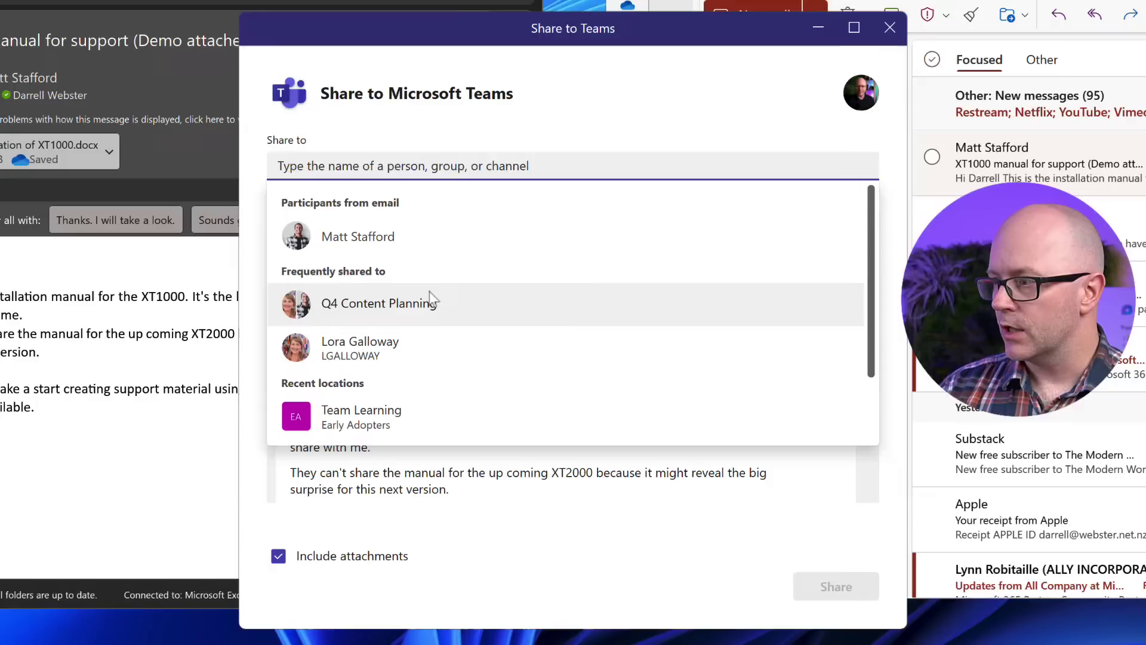
scroll(418, 397, "down", 2)
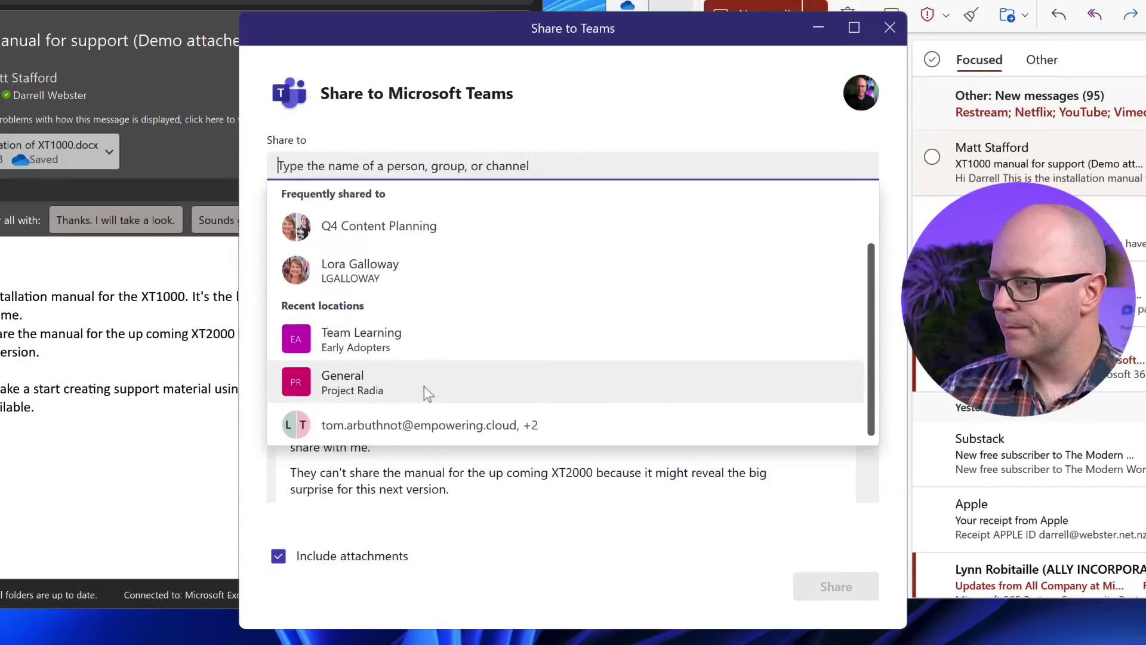
scroll(370, 297, "up", 2)
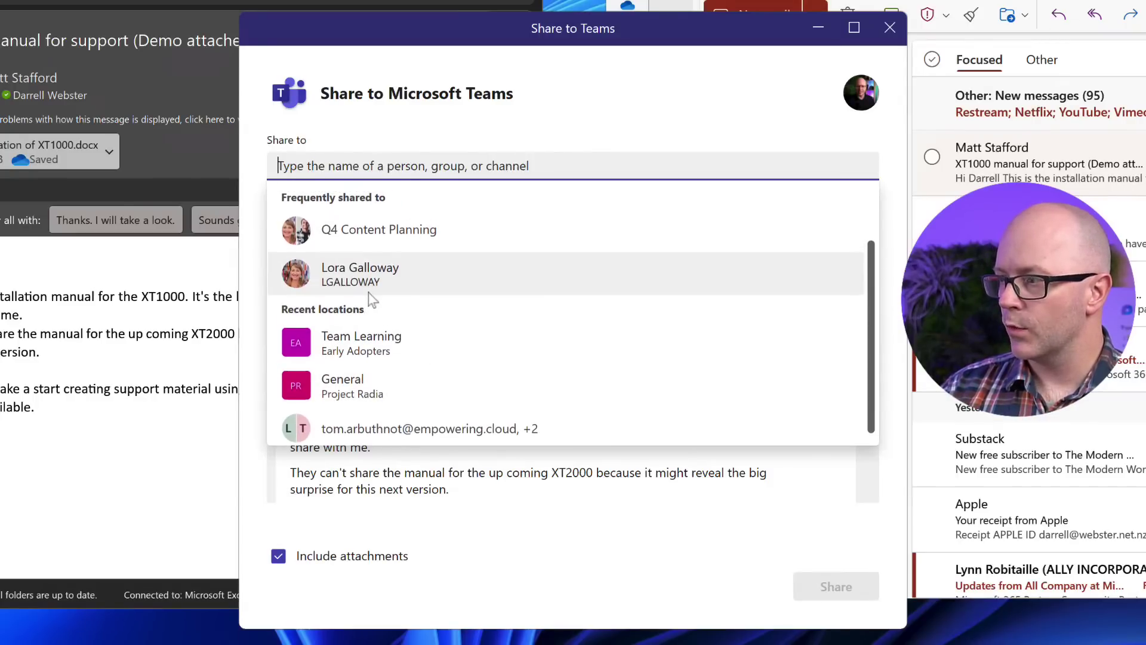
scroll(369, 297, "down", 2)
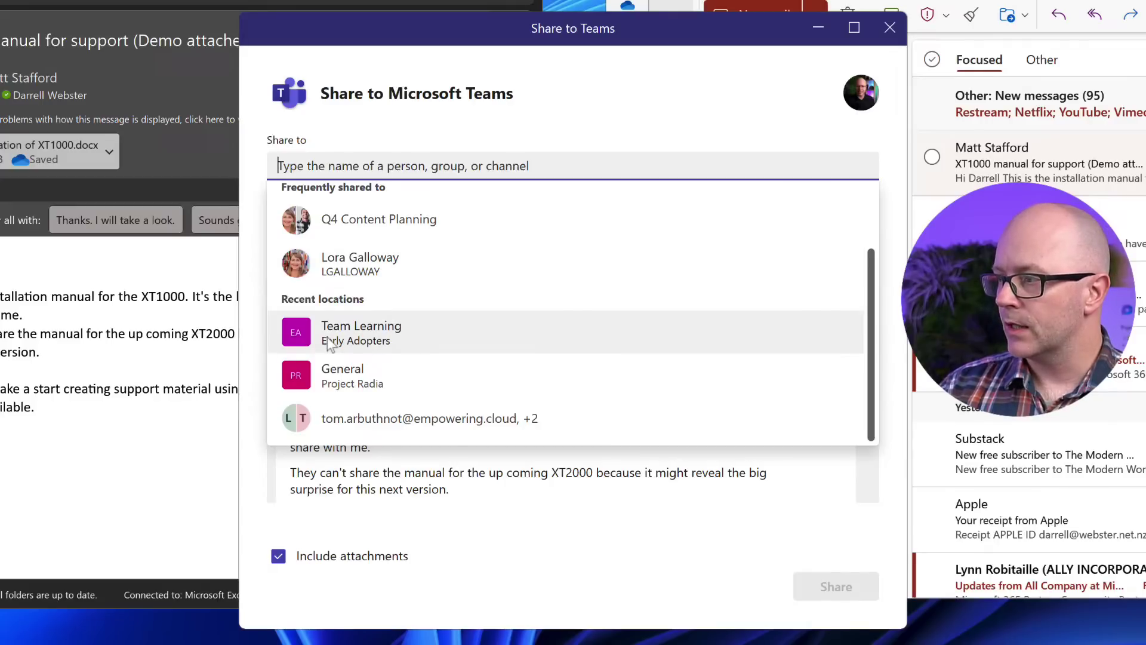
left_click(369, 381)
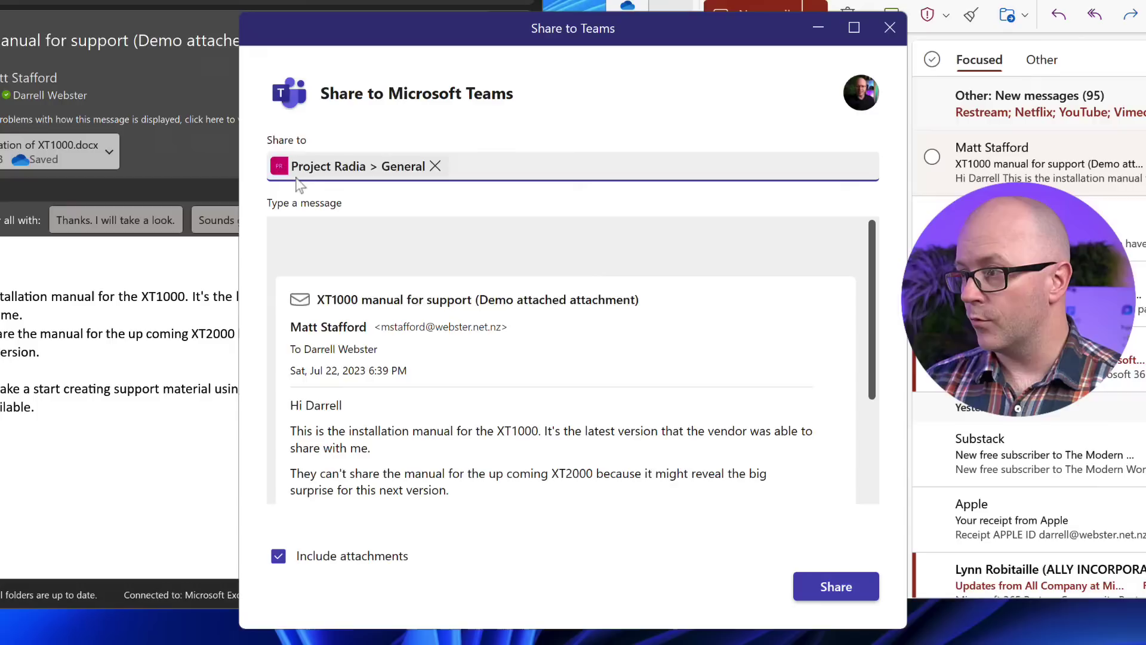
Add the note "Check this out team." and post the email to the channel
left_click(321, 248)
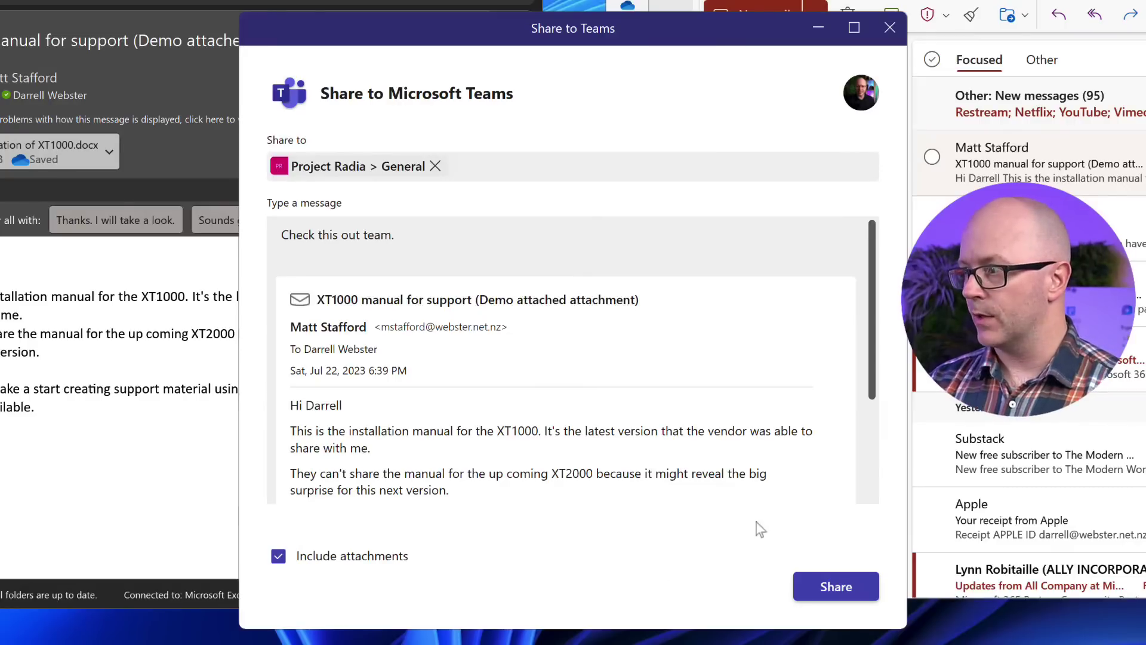
left_click(835, 588)
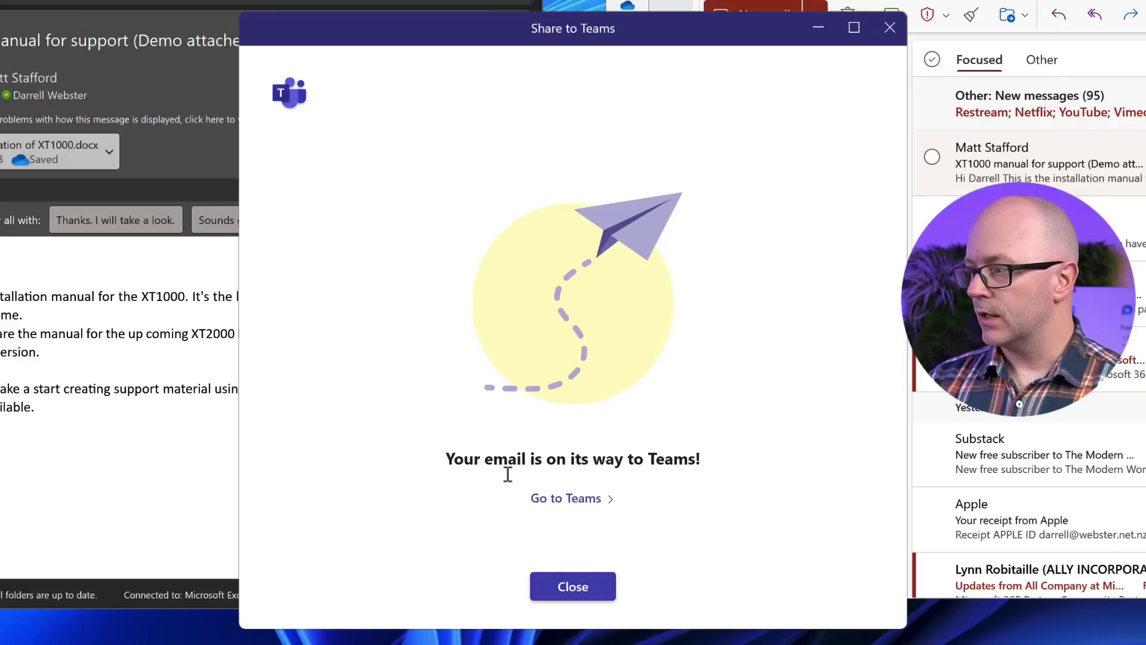
In Teams, view the XT1000 manual email posted in Project Radia > General, expanded in full
left_click(575, 588)
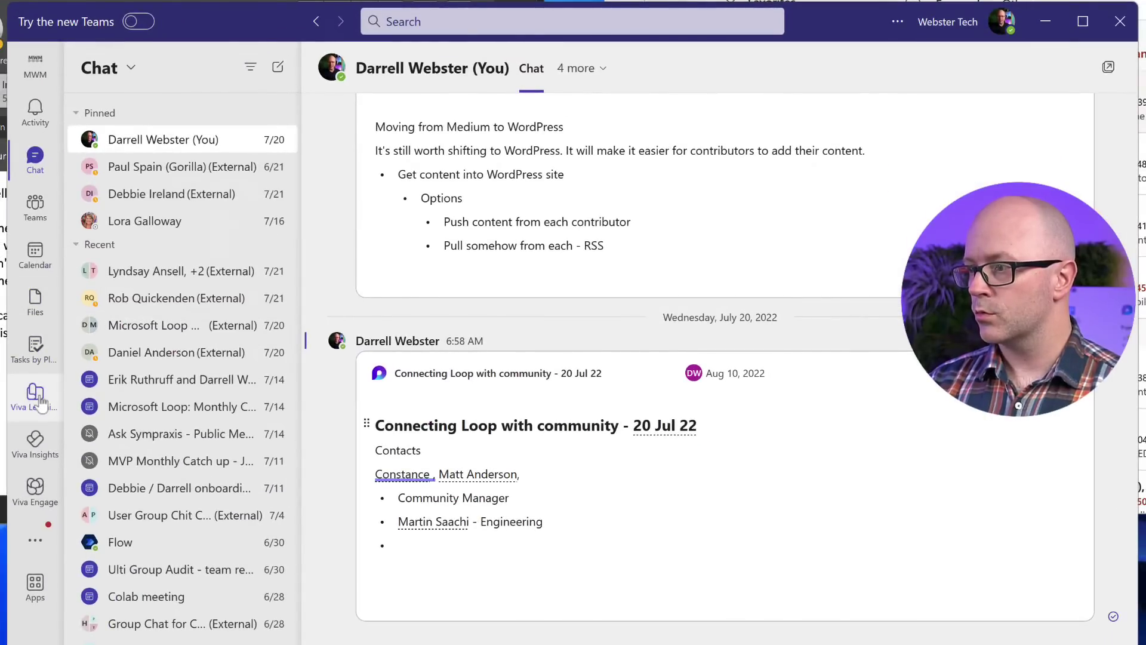
left_click(36, 206)
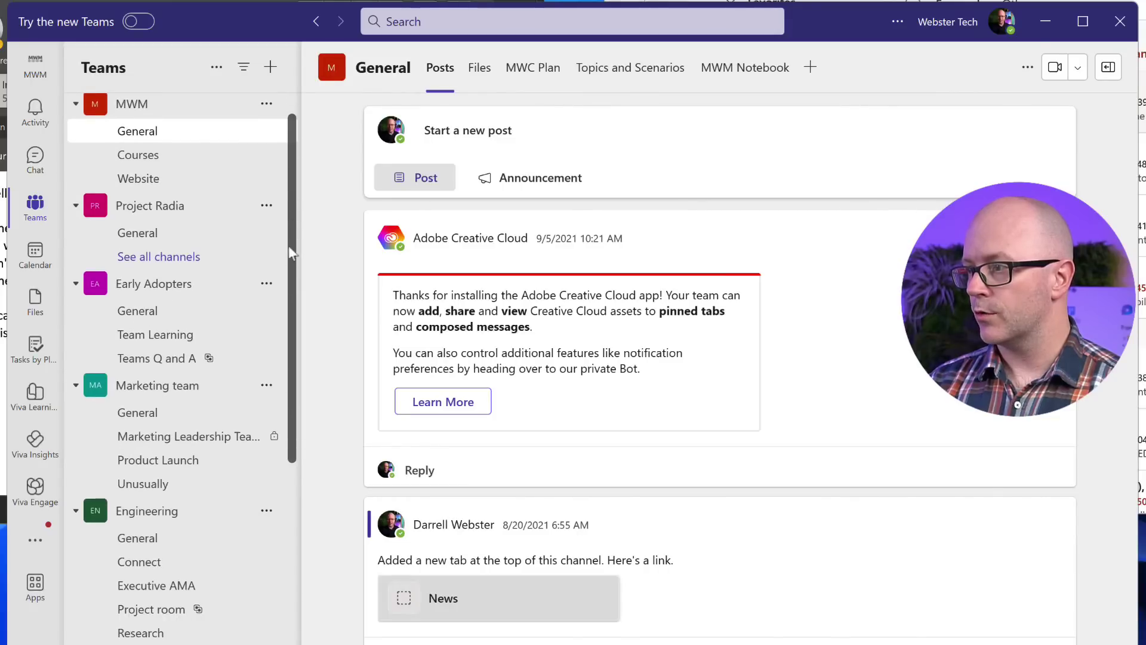
left_click(149, 270)
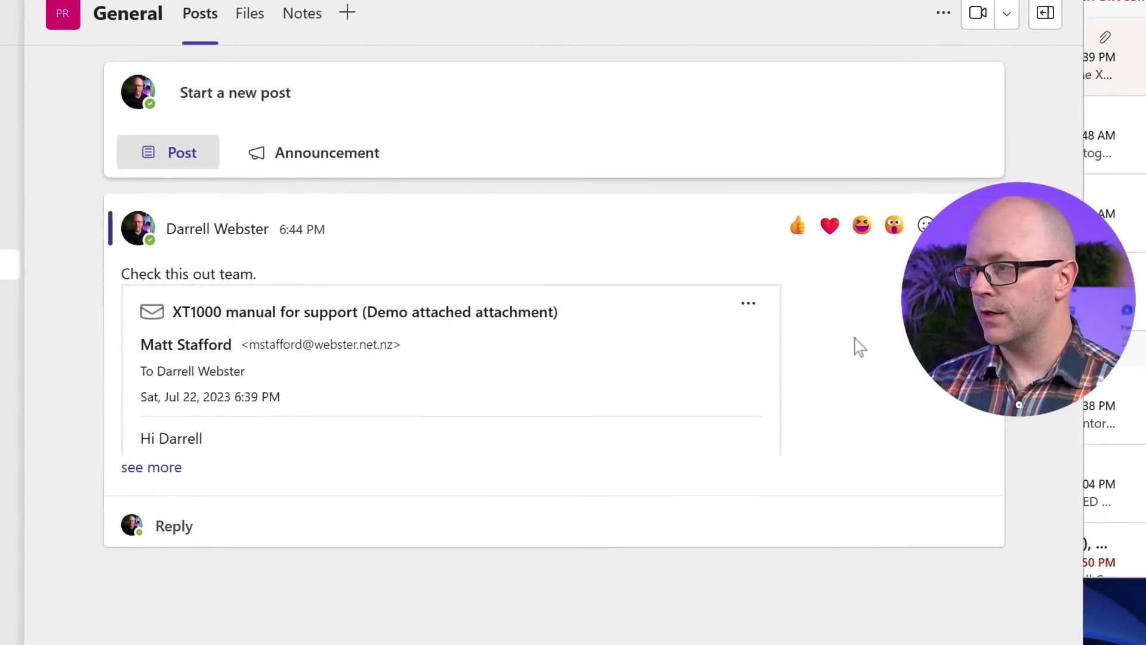
left_click(143, 473)
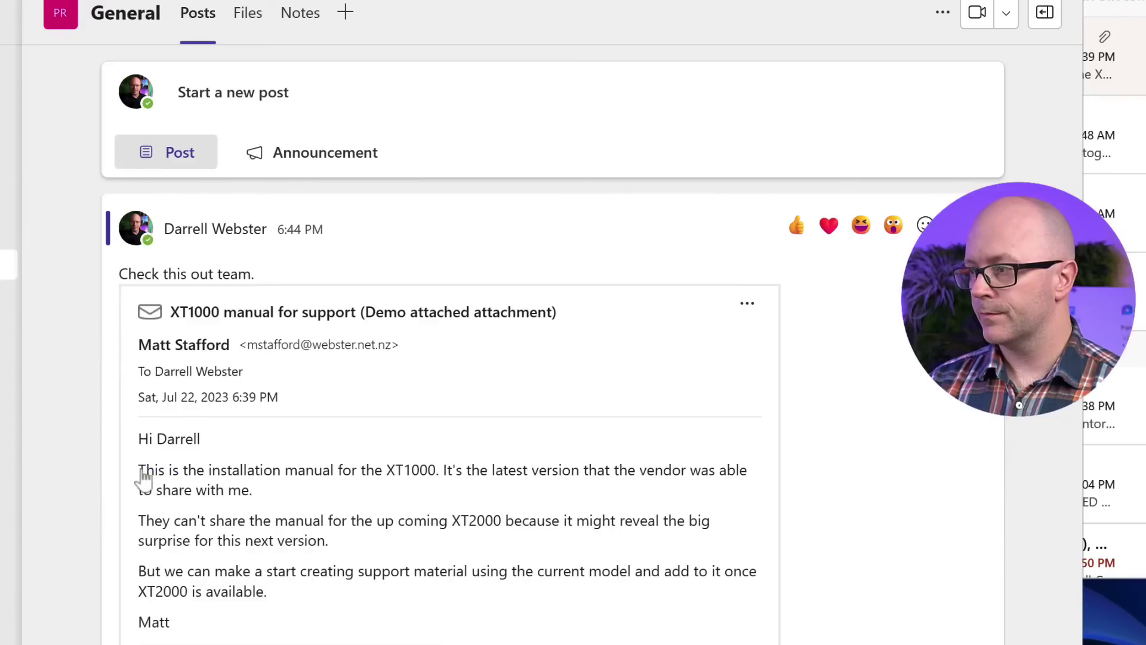